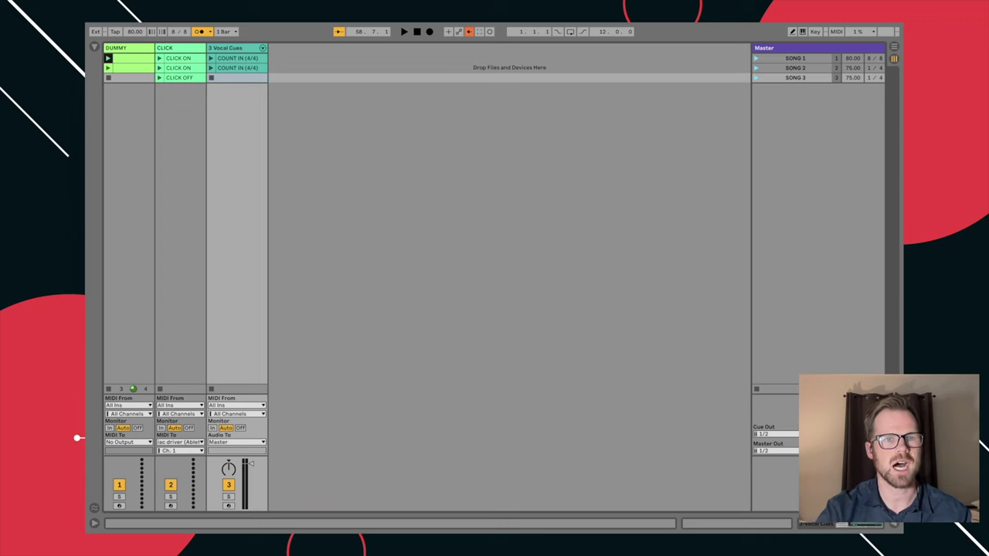
Step: Insert an audio track after Vocal Cues and load 06 - G - Subtle Sweet.mp3 from the PADS folder into its SONG 1 slot
{"action": "key", "text": "super+t"}
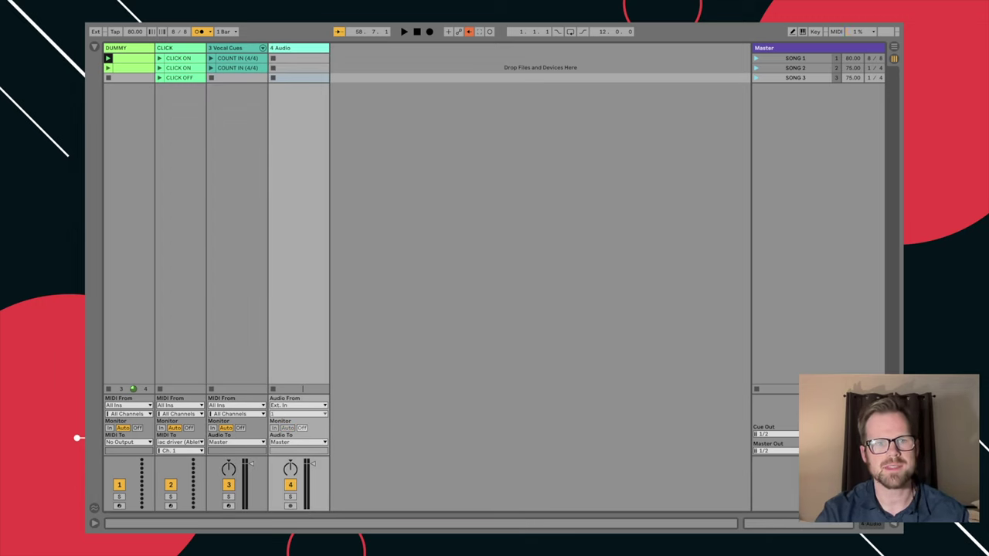
{"action": "key", "text": "super+alt+b"}
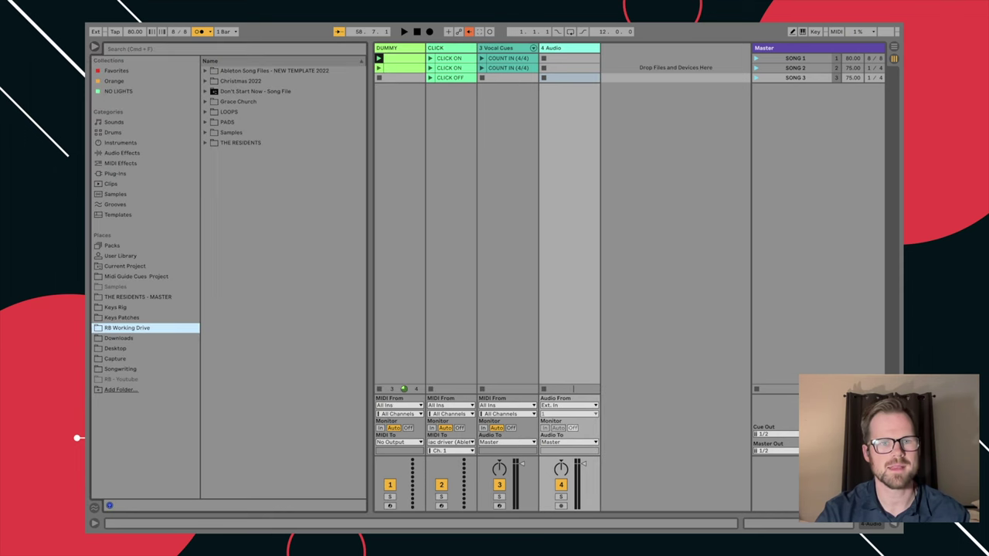
{"action": "key", "text": "super+alt+b"}
{"action": "key", "text": "super+alt+b"}
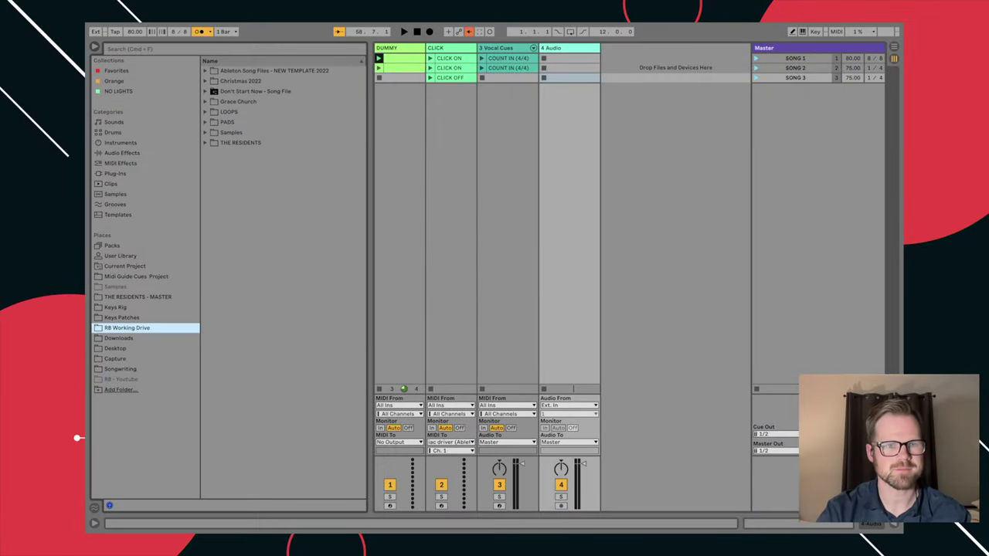
{"action": "left_click", "coordinate": [205, 122]}
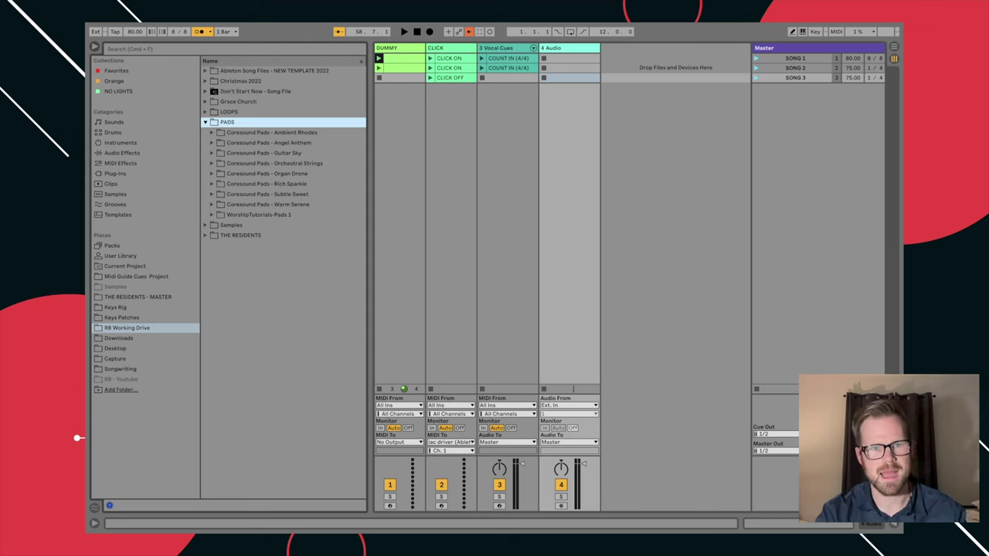
{"action": "left_click", "coordinate": [212, 194]}
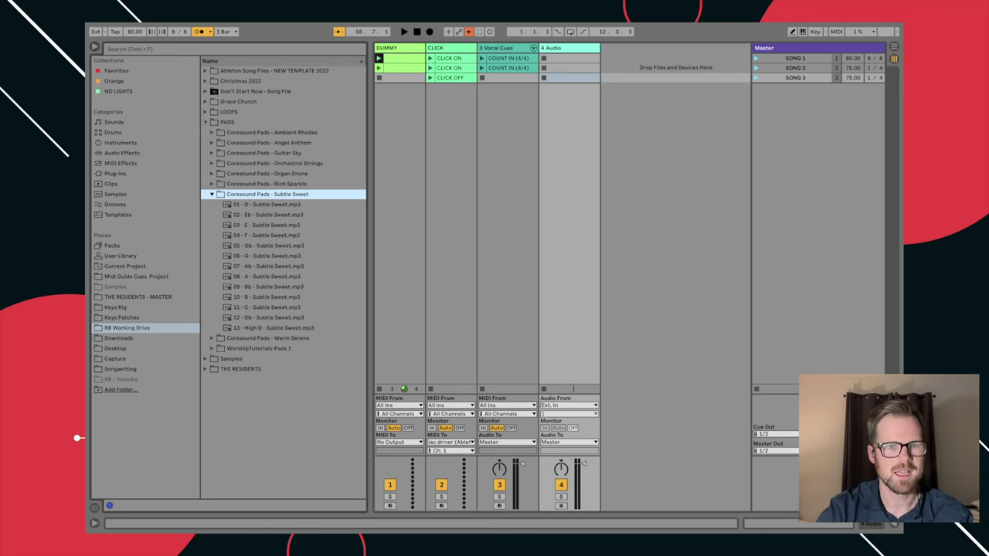
{"action": "left_click", "coordinate": [267, 256]}
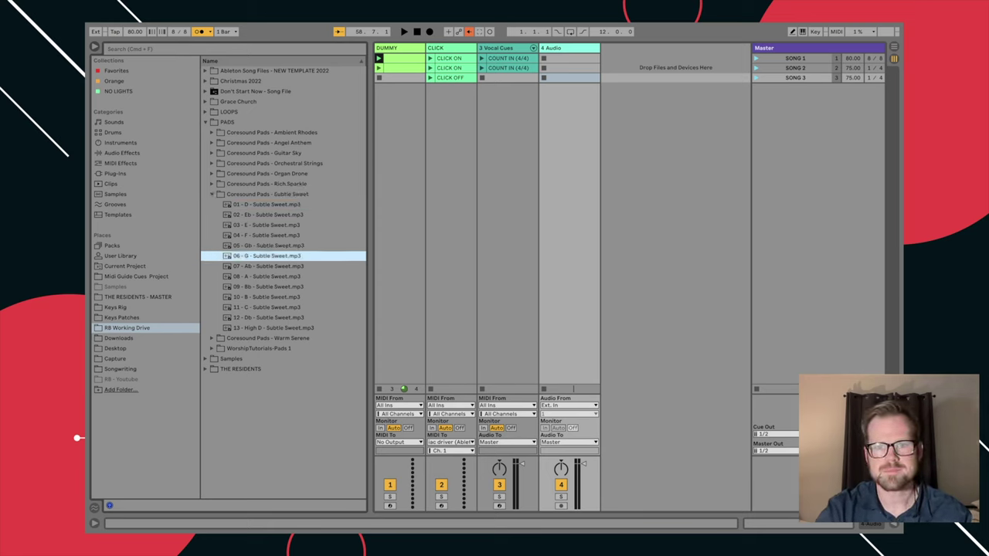
{"action": "left_click_drag", "start_coordinate": [267, 256], "coordinate": [570, 59]}
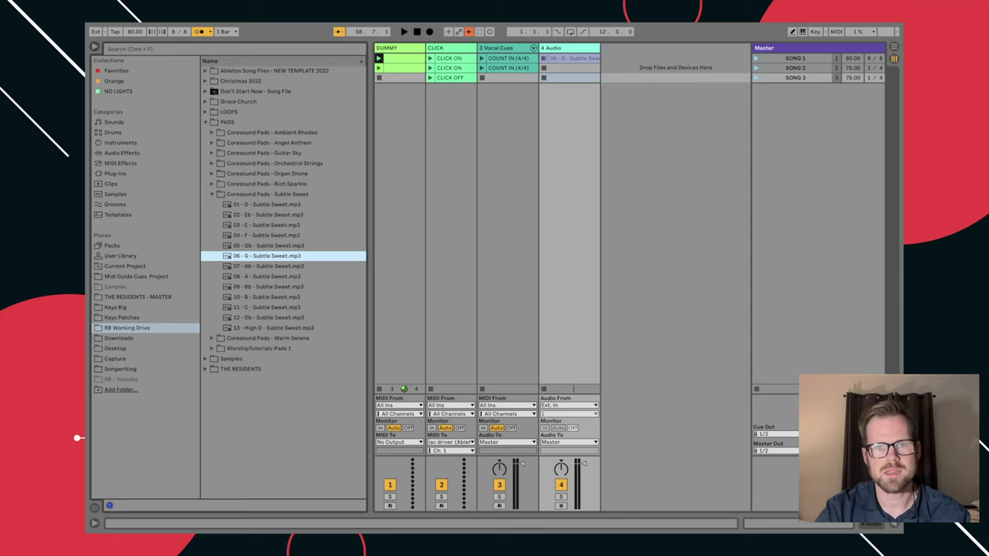
{"action": "left_click_drag", "start_coordinate": [570, 59], "coordinate": [570, 59]}
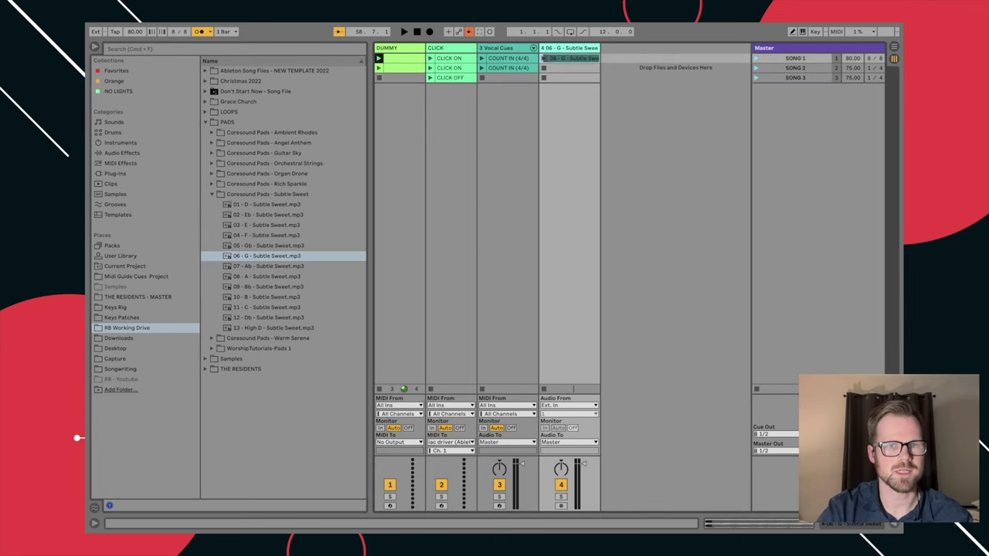
{"action": "key", "text": "super+alt+b"}
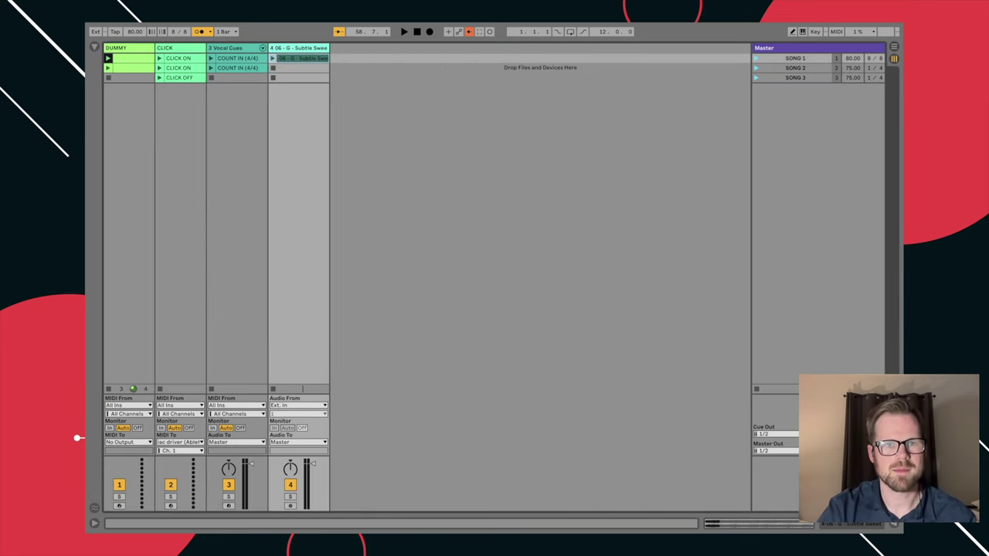
Step: Rename the new audio track PADS and play the SONG 1 scene briefly before stopping playback
{"action": "key", "text": "super+r"}
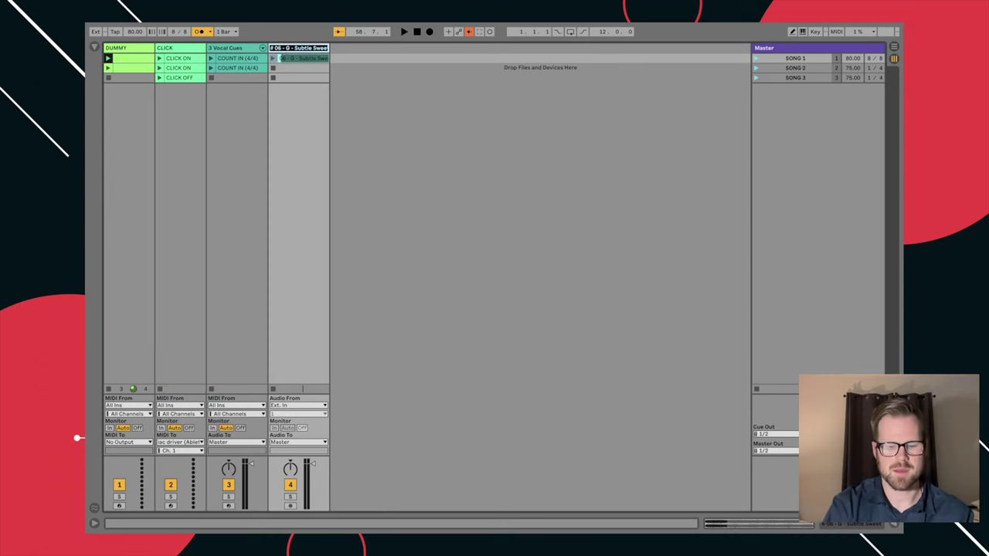
{"action": "type", "text": "PADS"}
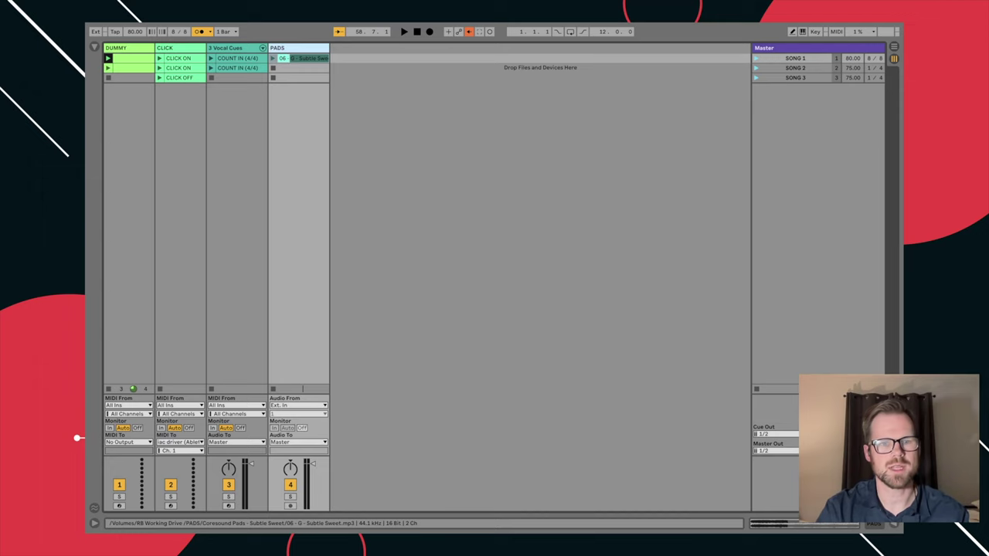
{"action": "left_click", "coordinate": [757, 58]}
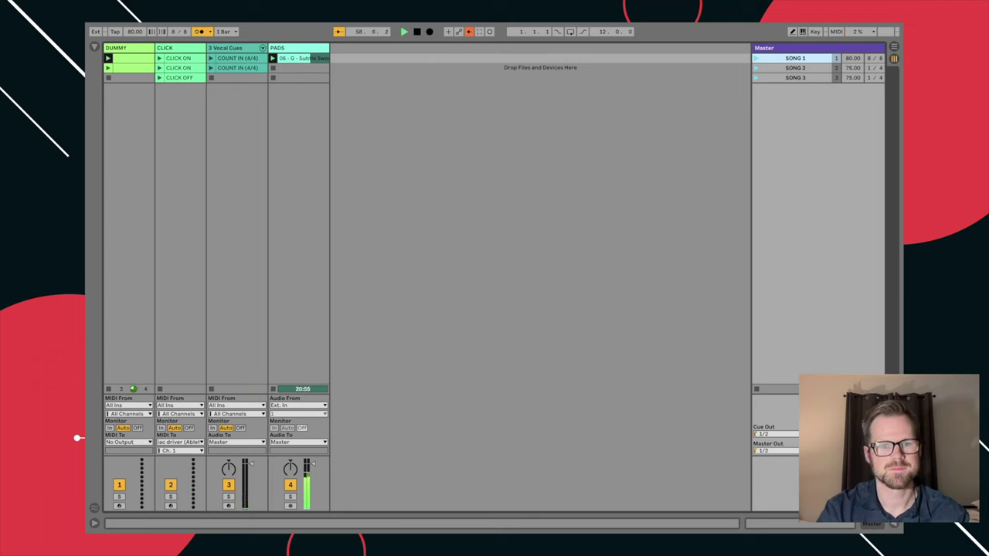
{"action": "key", "text": "space"}
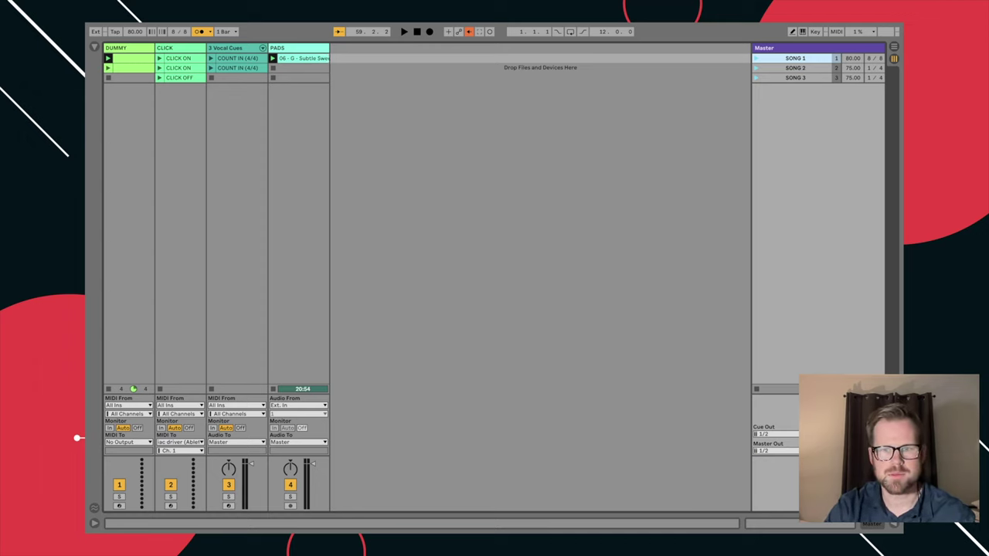
Step: Set Cue Out to 1 and route the Vocal Cues and PADS tracks to Ext. Out channel 2
{"action": "left_click", "coordinate": [775, 434]}
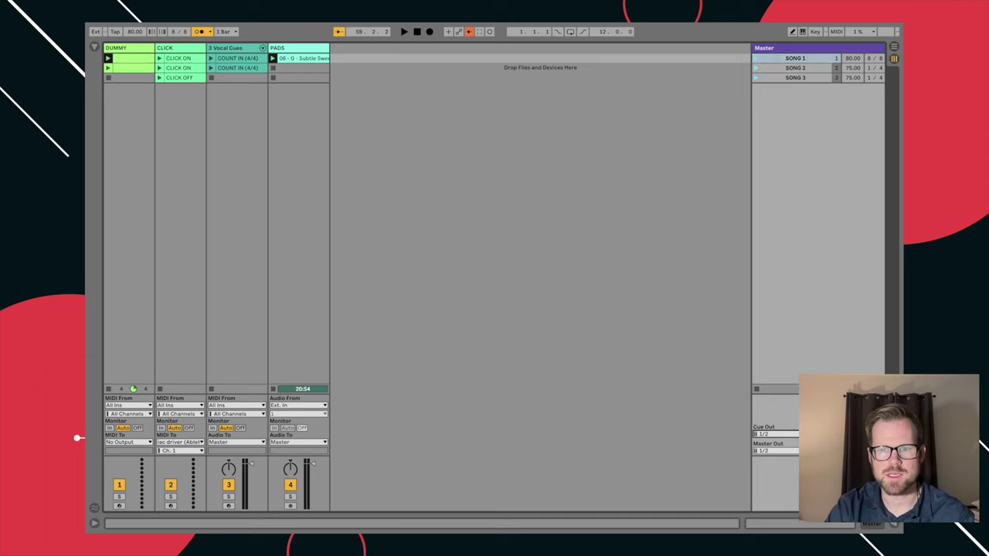
{"action": "left_click", "coordinate": [772, 445]}
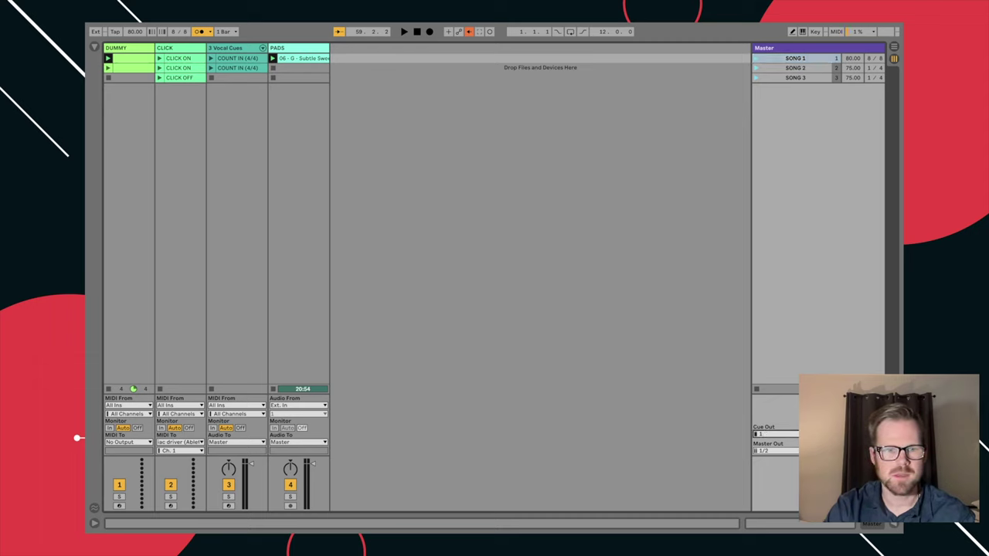
{"action": "left_click", "coordinate": [296, 431]}
{"action": "left_click", "coordinate": [296, 451]}
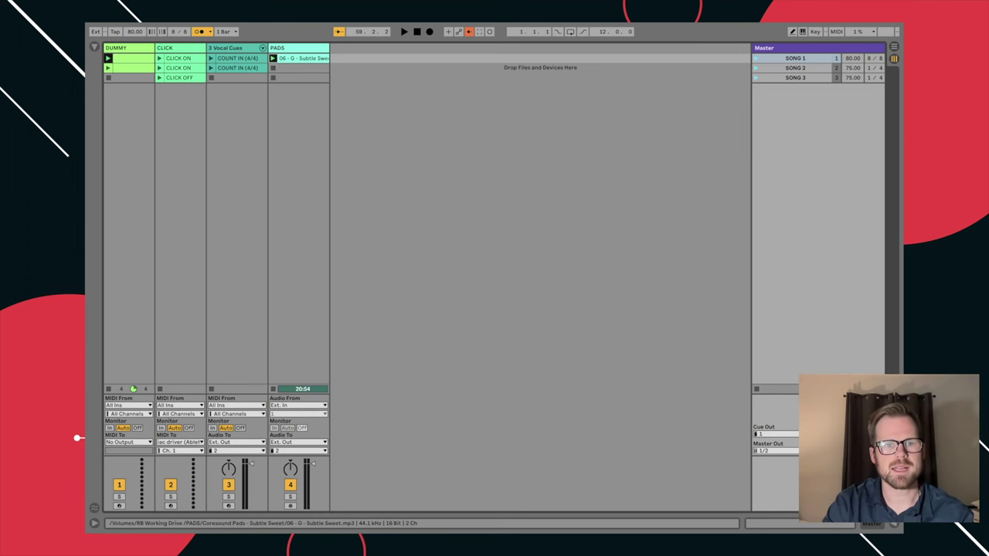
Step: Examine the pad clip's waveform, warp setting and length in its clip view
{"action": "double_click", "coordinate": [304, 58]}
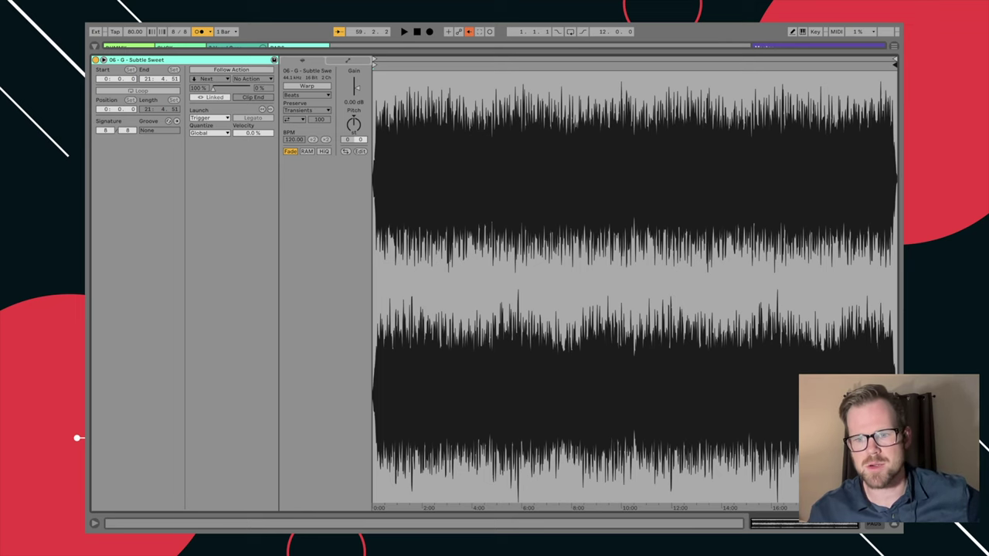
{"action": "left_click", "coordinate": [893, 524]}
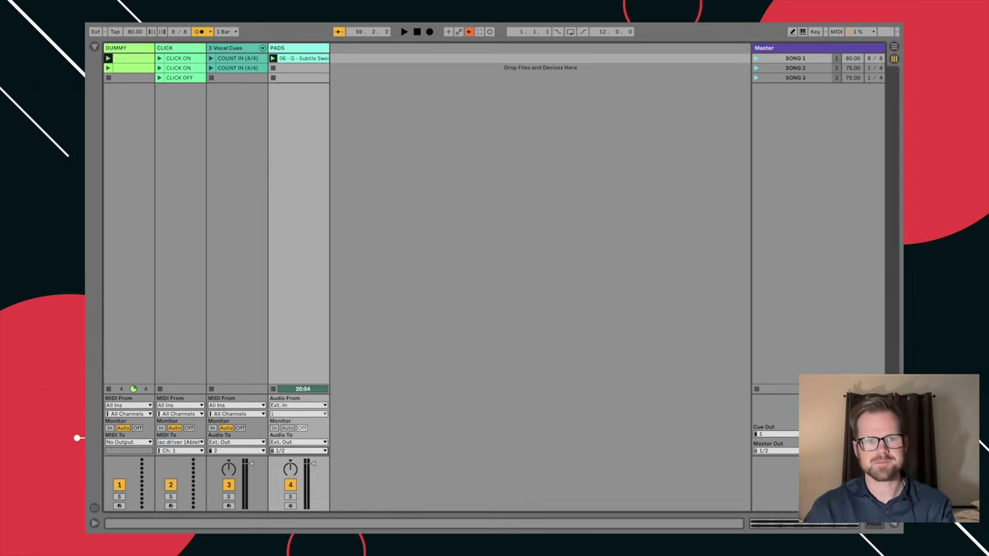
Step: Add an EQ Eight from the EQ & Filters audio effects to the PADS track
{"action": "key", "text": "shift+Tab"}
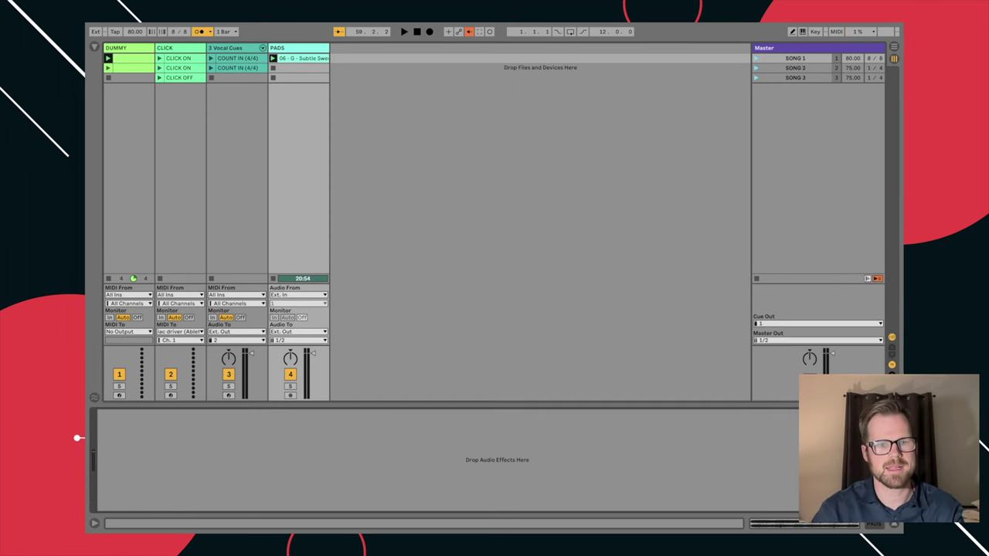
{"action": "key", "text": "ctrl+alt+b"}
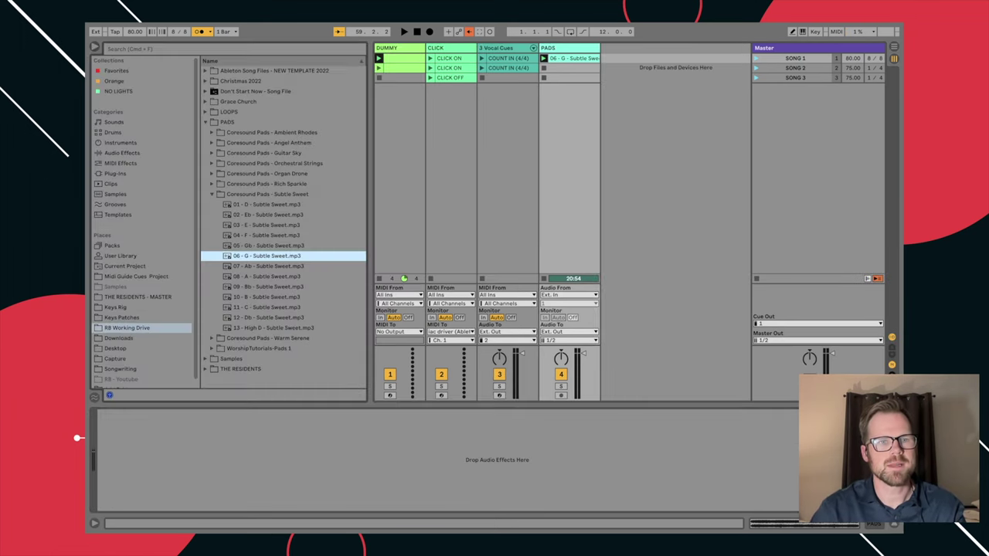
{"action": "left_click", "coordinate": [122, 152]}
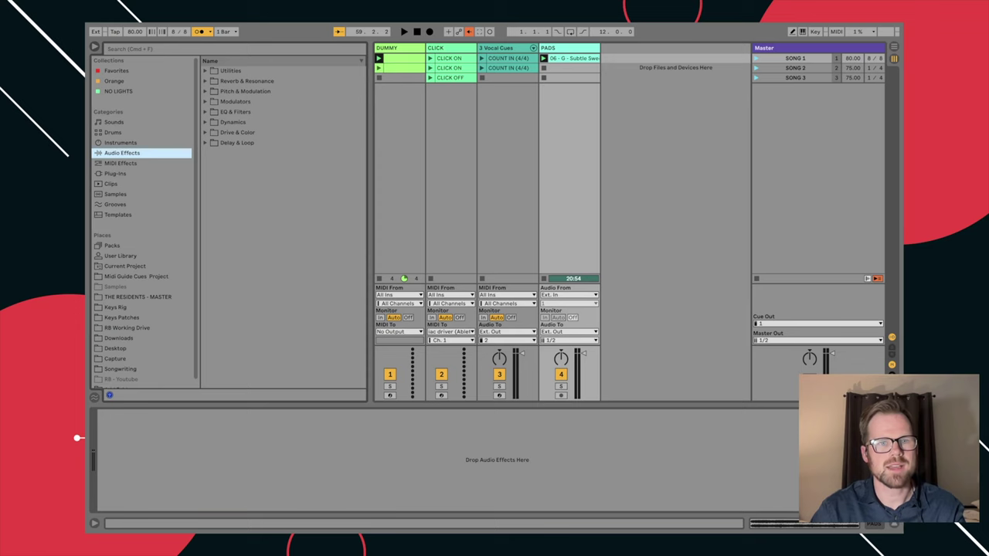
{"action": "left_click", "coordinate": [205, 112]}
{"action": "left_click", "coordinate": [238, 132]}
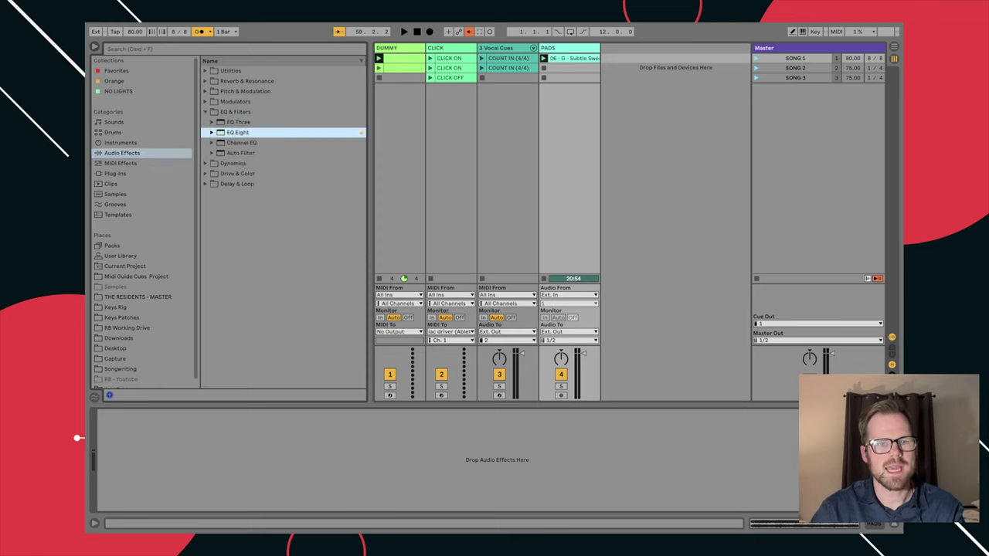
{"action": "key", "text": "Return"}
Step: Change EQ Eight band 1 to a low-cut filter and set its frequency to about 177 Hz
{"action": "left_click", "coordinate": [157, 454]}
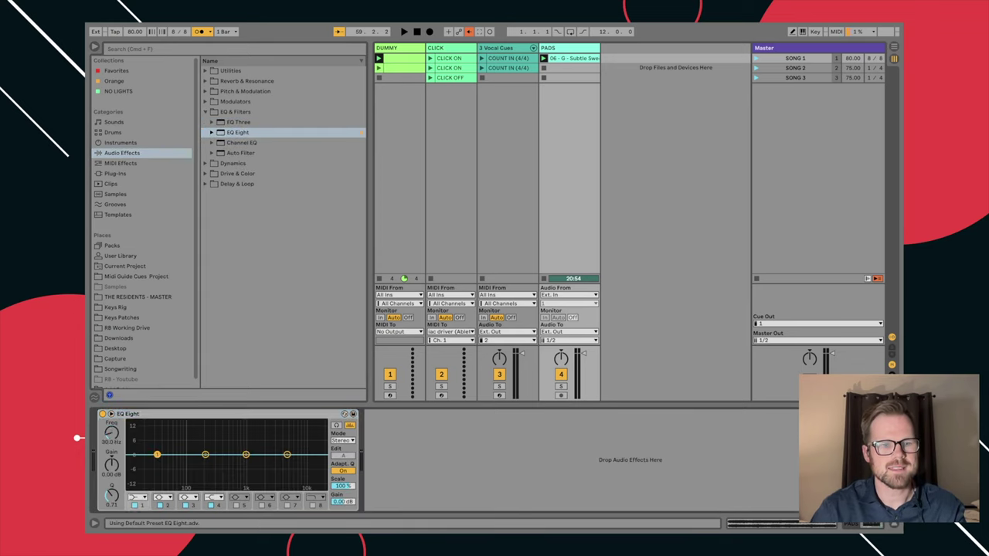
{"action": "left_click", "coordinate": [137, 498]}
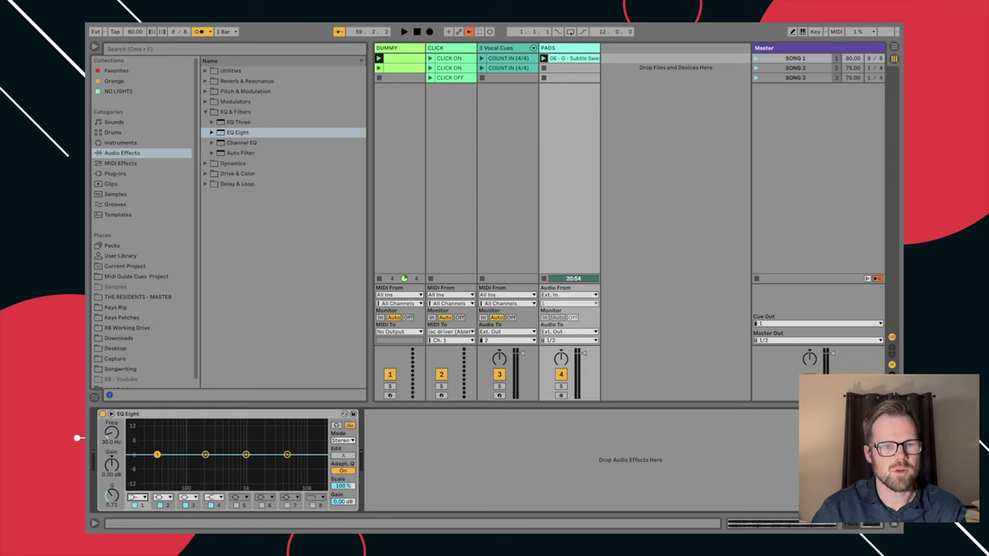
{"action": "left_click", "coordinate": [138, 487]}
{"action": "left_click_drag", "start_coordinate": [112, 434], "coordinate": [112, 398]}
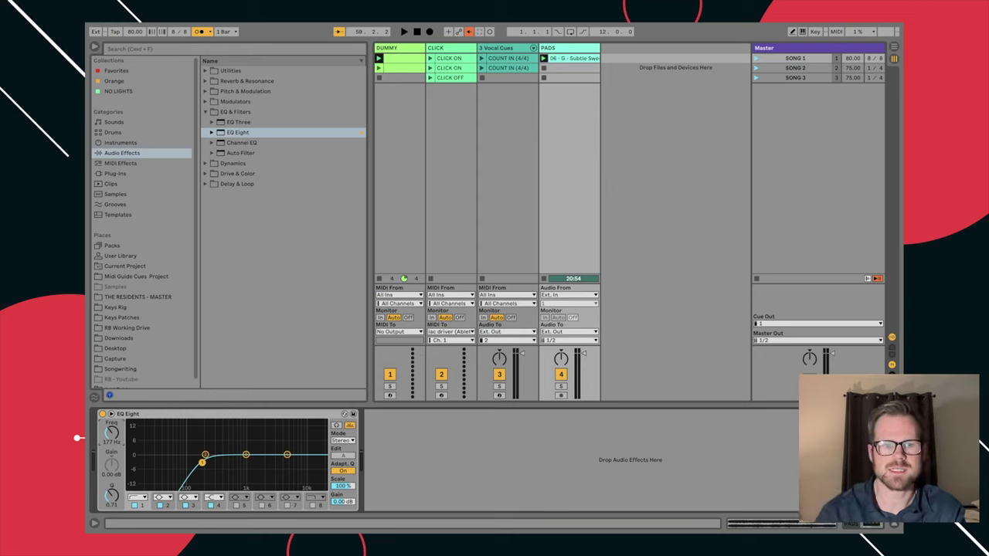
Step: Play the SONG 1 scene while cutting the pad's EQ Eight band 2 by about 8.1 dB at 310 Hz
{"action": "left_click", "coordinate": [756, 59]}
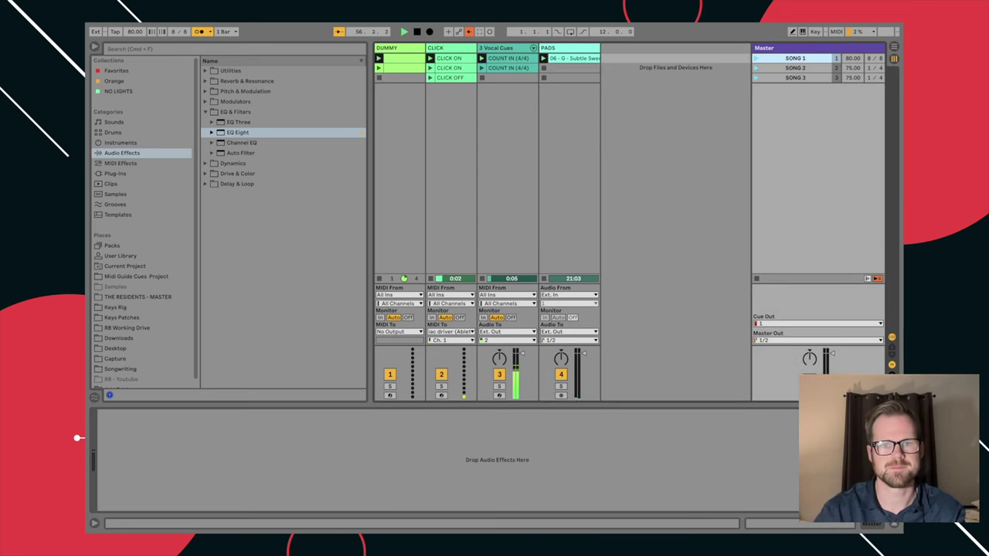
{"action": "left_click", "coordinate": [569, 48]}
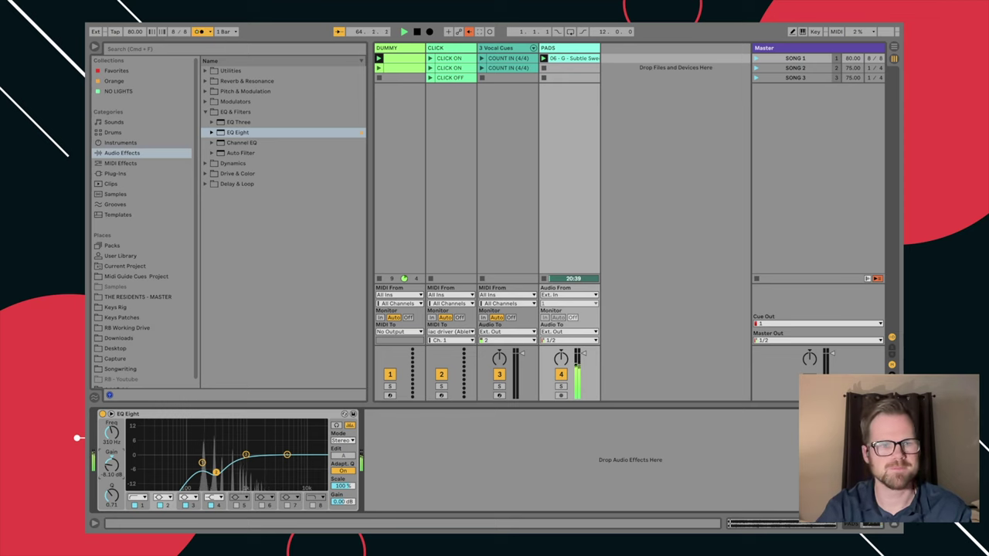
{"action": "key", "text": "space"}
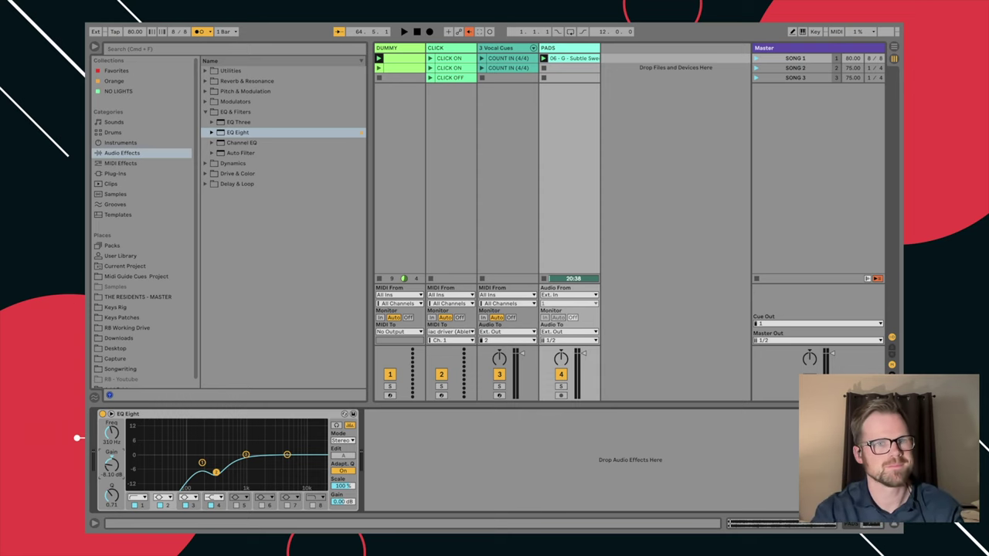
Step: Add a Delay from the Delay & Loop audio effects after EQ Eight on the PADS track
{"action": "left_click", "coordinate": [205, 112]}
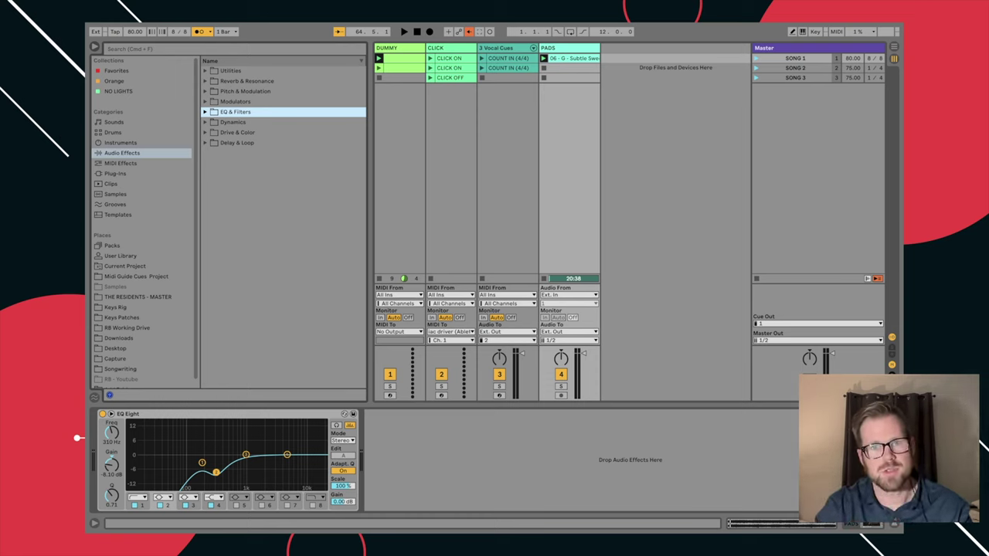
{"action": "left_click", "coordinate": [569, 48]}
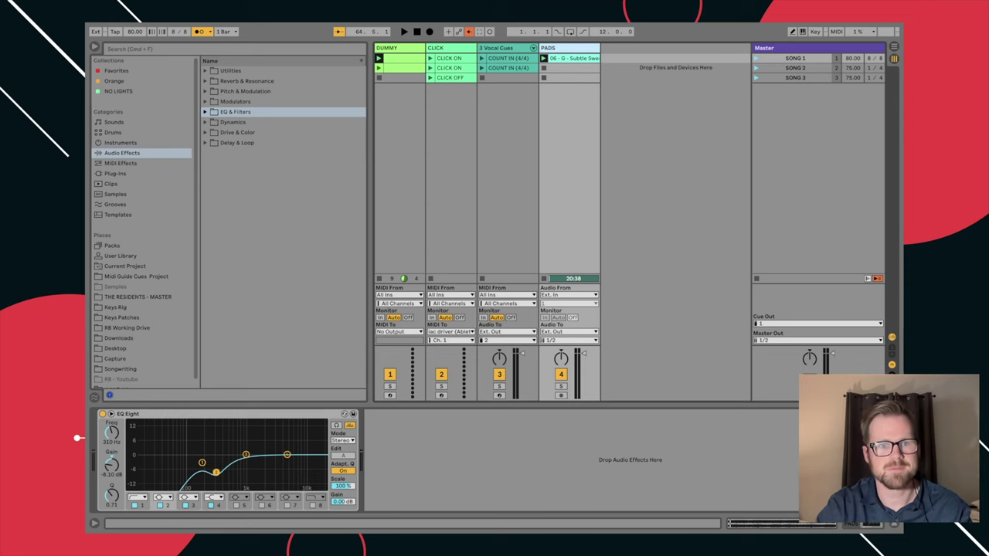
{"action": "left_click", "coordinate": [206, 143]}
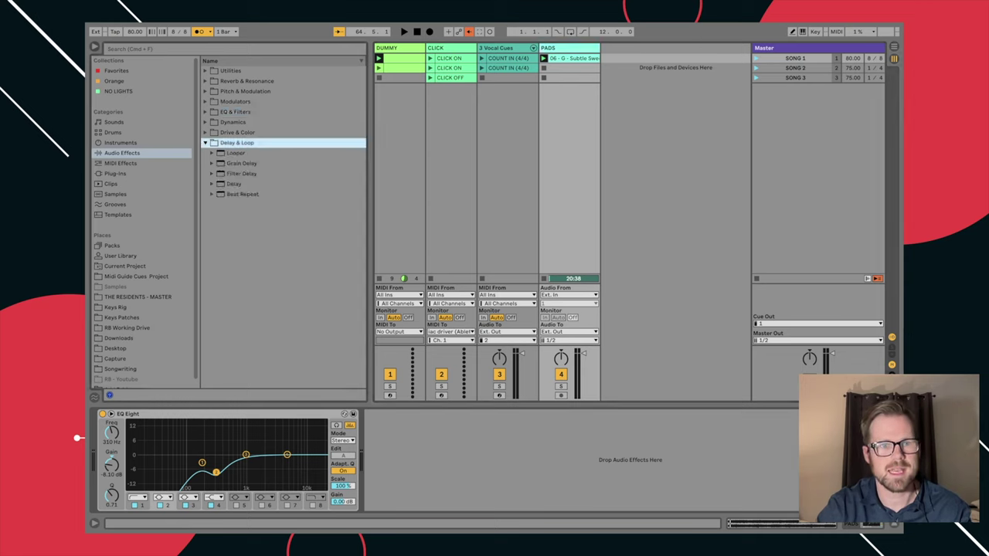
{"action": "mouse_move", "coordinate": [234, 184]}
{"action": "left_mouse_down"}
{"action": "mouse_move", "coordinate": [325, 309]}
{"action": "mouse_move", "coordinate": [460, 462]}
{"action": "left_mouse_up"}
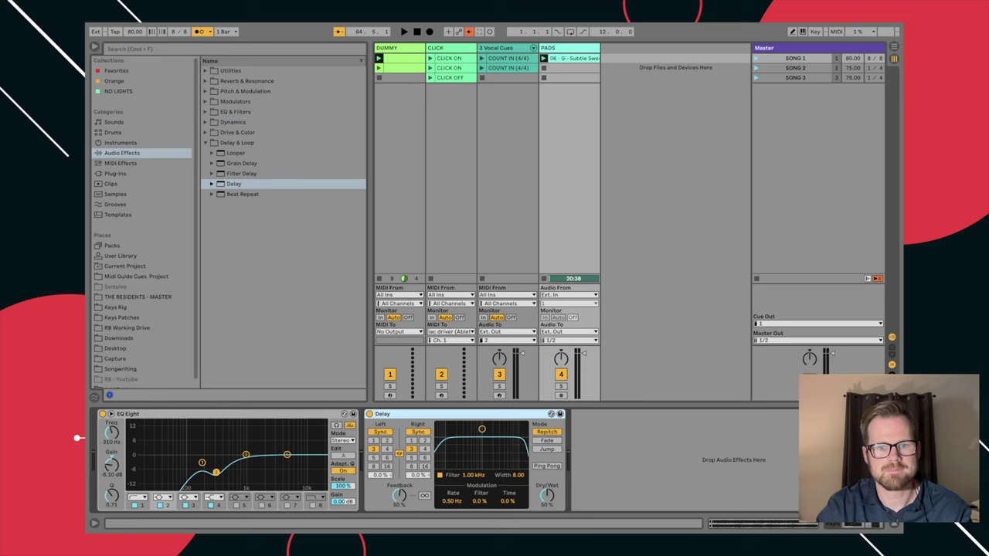
Step: Turn off Sync for both Delay channels, unlink them, and set about 517 ms for the left and 699 ms for the right
{"action": "left_click", "coordinate": [418, 432]}
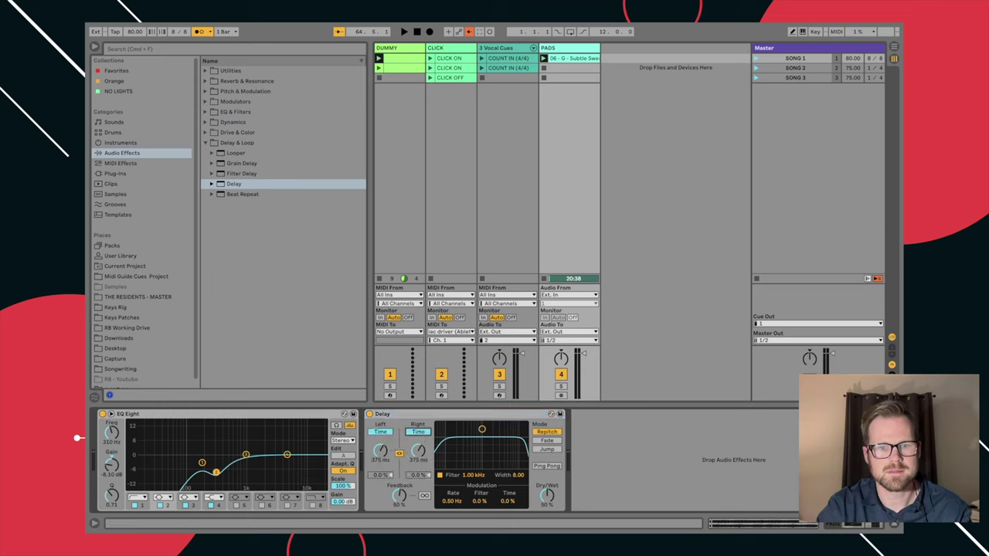
{"action": "left_click", "coordinate": [418, 432]}
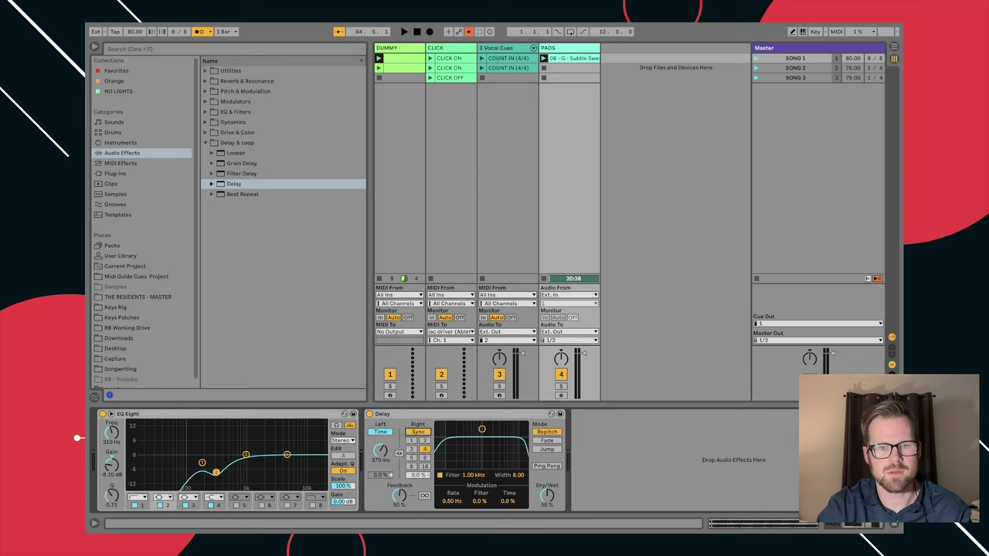
{"action": "left_click", "coordinate": [418, 432]}
{"action": "left_click_drag", "start_coordinate": [418, 451], "coordinate": [417, 458]}
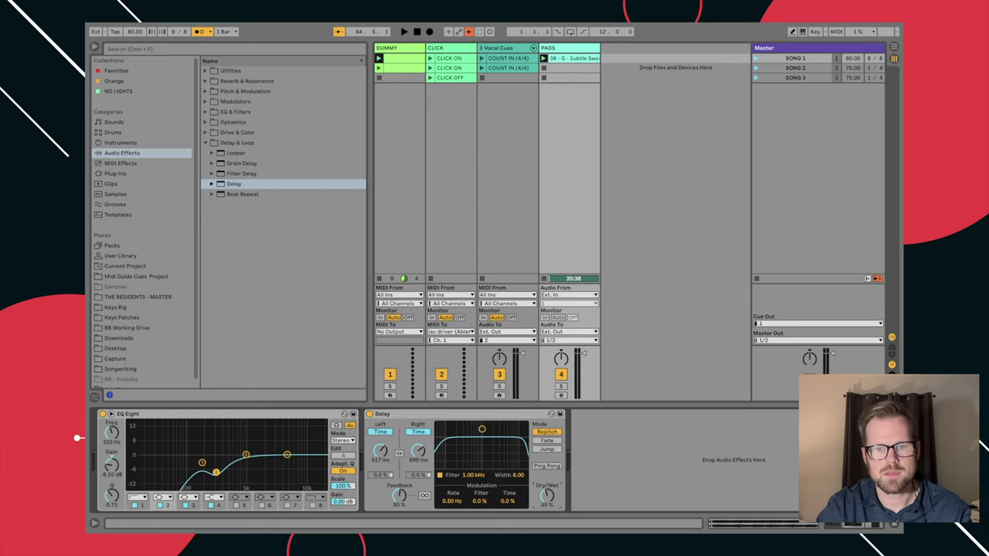
Step: Duplicate the Delay on the PADS track, then enable Ping Pong and set about 350 ms left and 306 ms right on the copy
{"action": "left_click", "coordinate": [464, 414]}
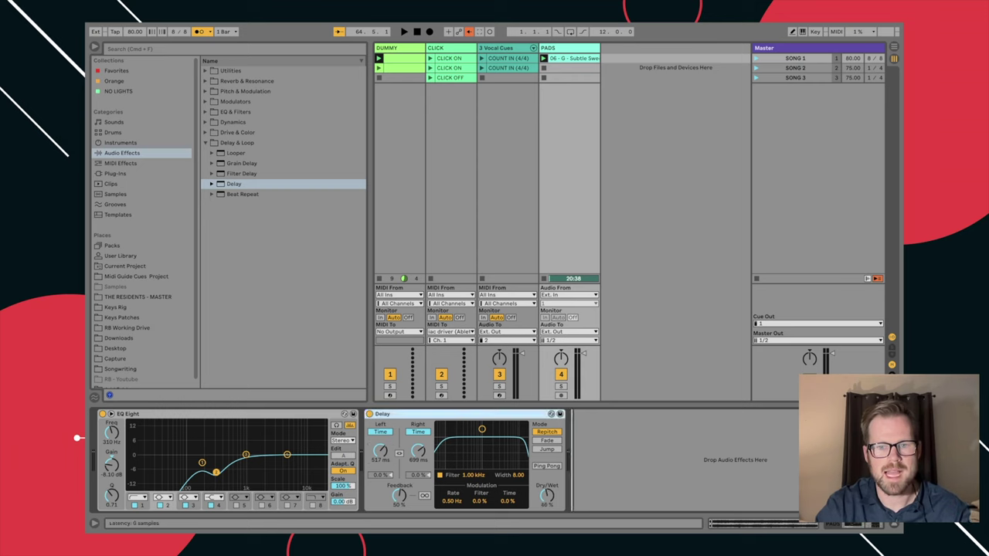
{"action": "key", "text": "ctrl+d"}
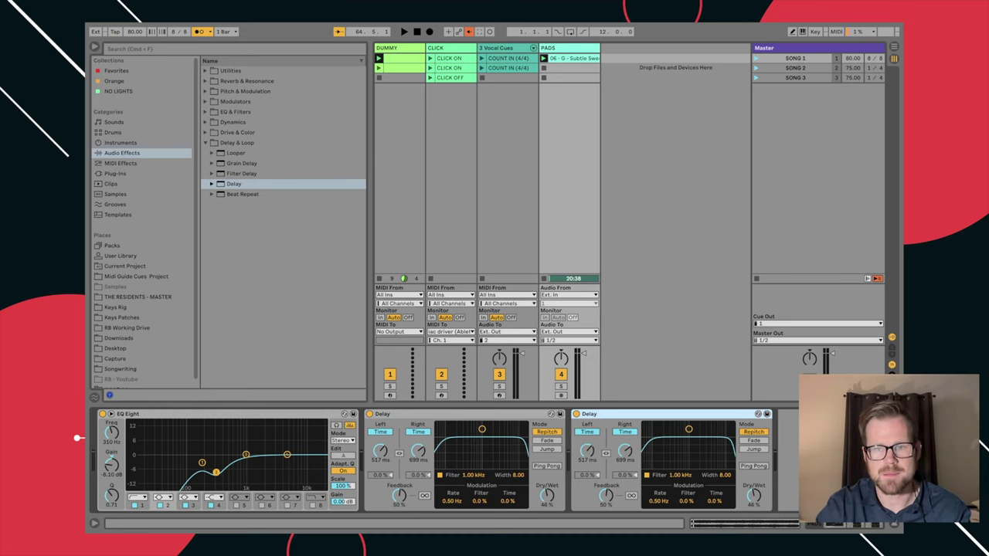
{"action": "left_click", "coordinate": [753, 466]}
{"action": "left_click_drag", "start_coordinate": [587, 451], "coordinate": [587, 470]}
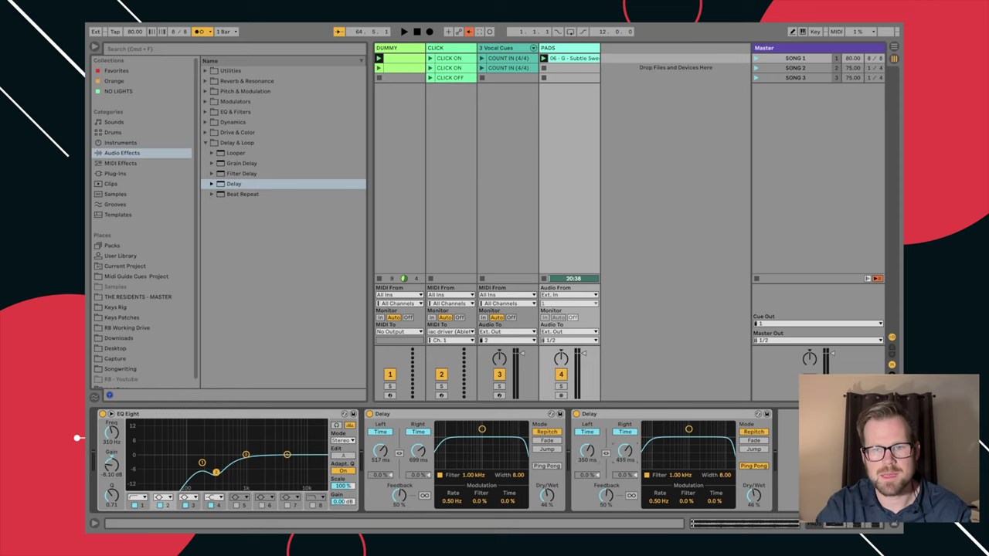
Step: Add a Reverb from the Reverb & Resonance audio effects after the second Delay, with Lo Cut on and Hi Cut off
{"action": "left_click", "coordinate": [205, 143]}
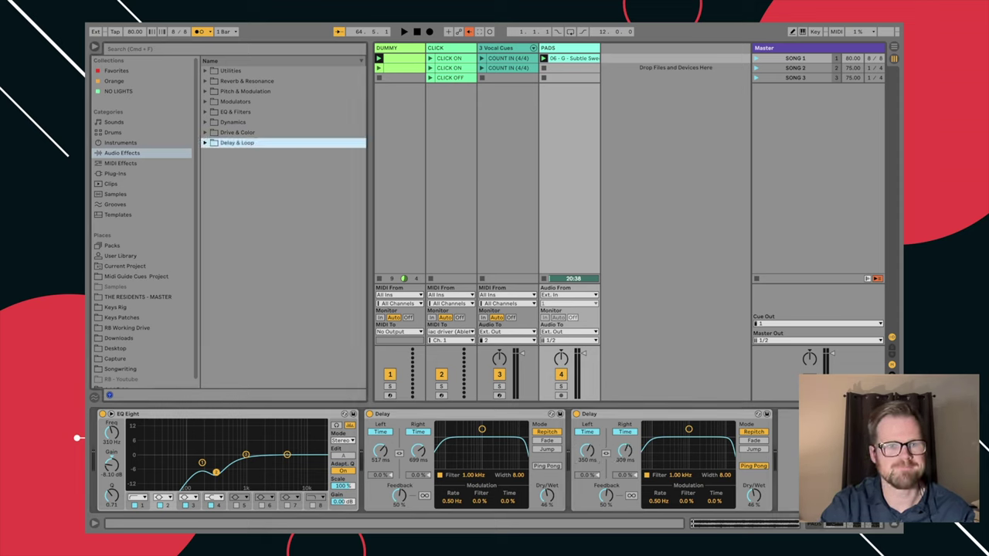
{"action": "left_click", "coordinate": [205, 82]}
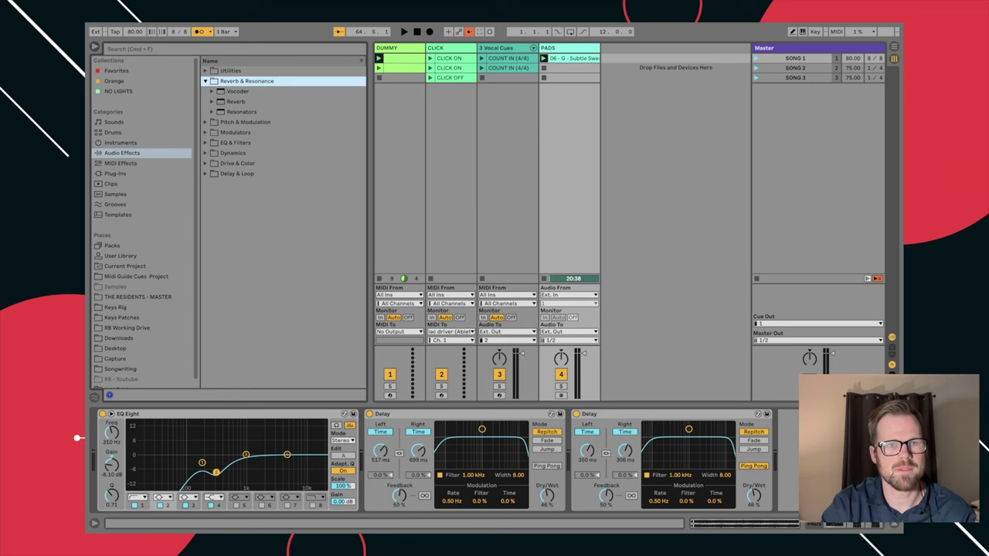
{"action": "key", "text": "Down"}
{"action": "key", "text": "Down"}
{"action": "key", "text": "Return"}
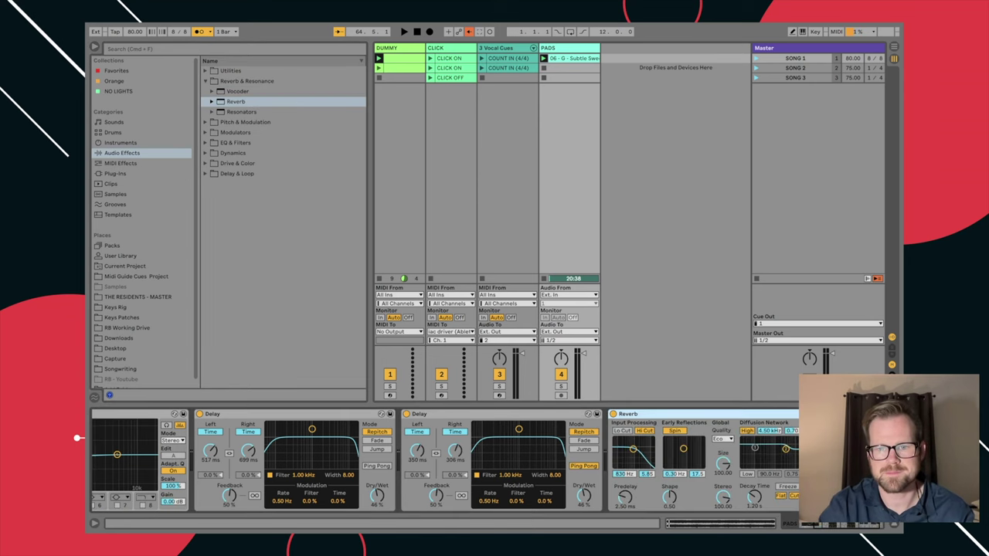
{"action": "left_click", "coordinate": [584, 431]}
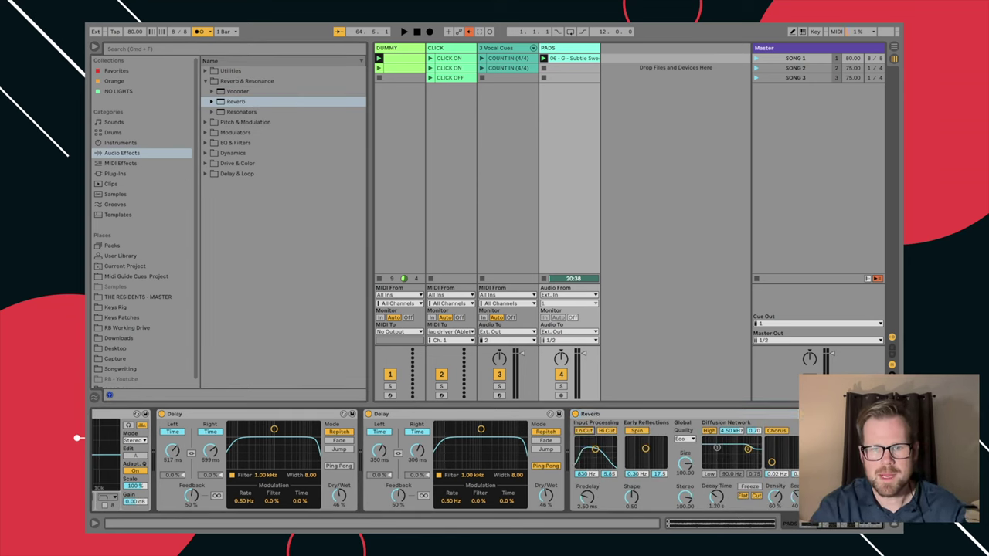
{"action": "left_click", "coordinate": [607, 431]}
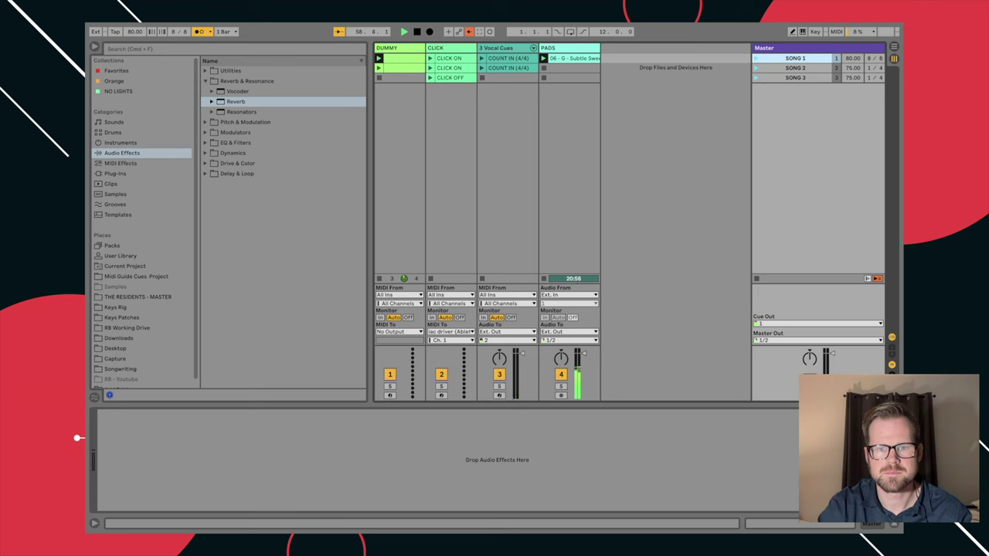
Step: Place 01 - D - Subtle Sweet.mp3 from the Coresound Pads - Subtle Sweet folder into the PADS track's SONG 2 slot
{"action": "left_click", "coordinate": [564, 48]}
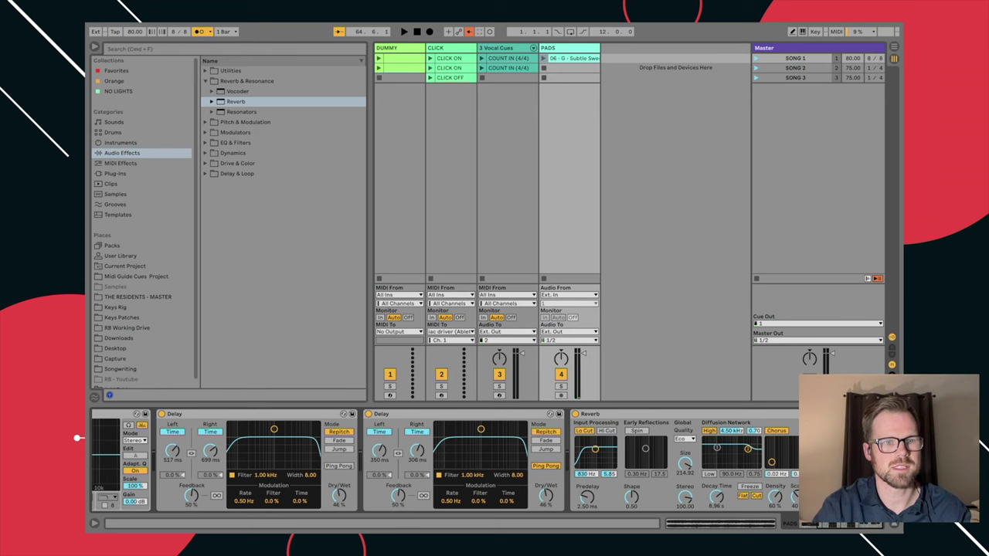
{"action": "scroll", "coordinate": [143, 232], "scroll_direction": "down", "scroll_amount": 1}
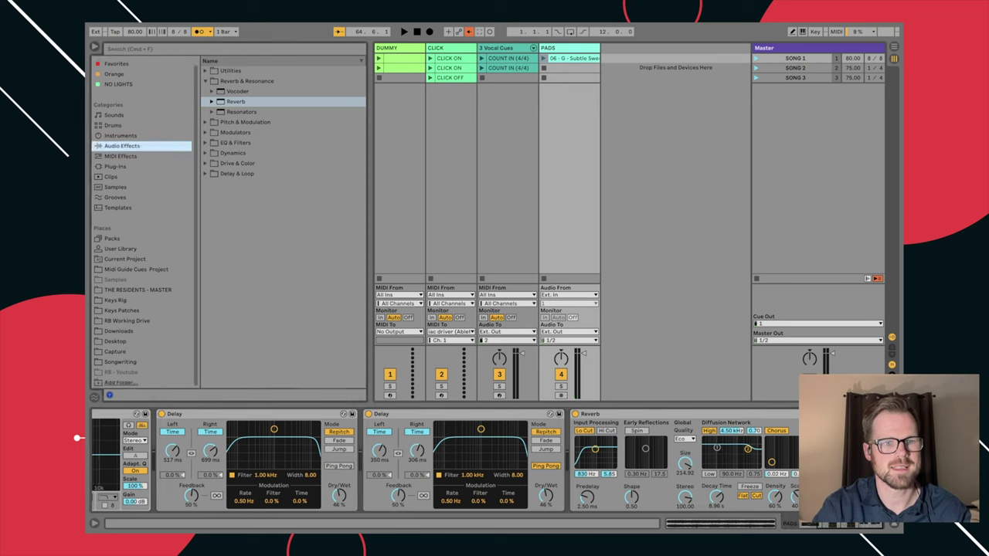
{"action": "left_click", "coordinate": [127, 320]}
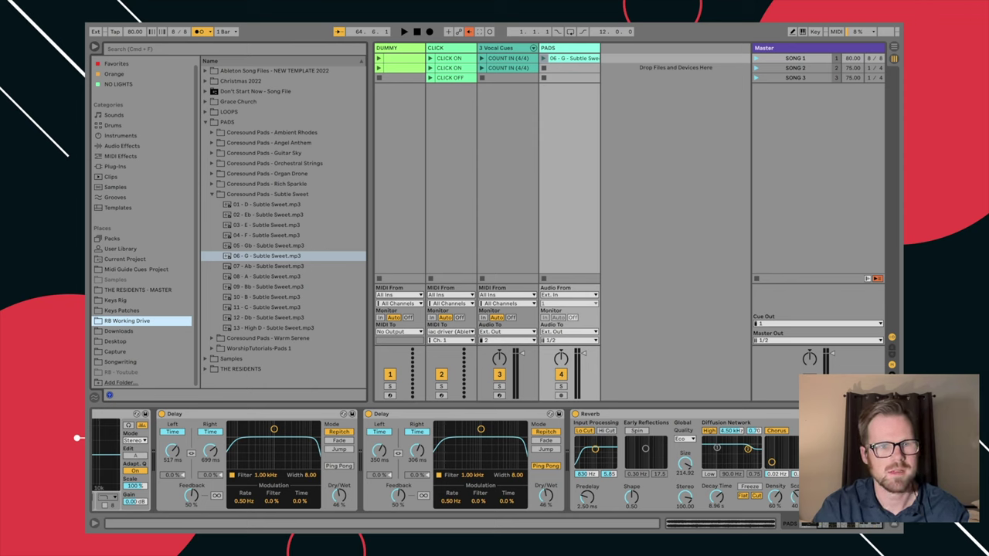
{"action": "left_click", "coordinate": [266, 205]}
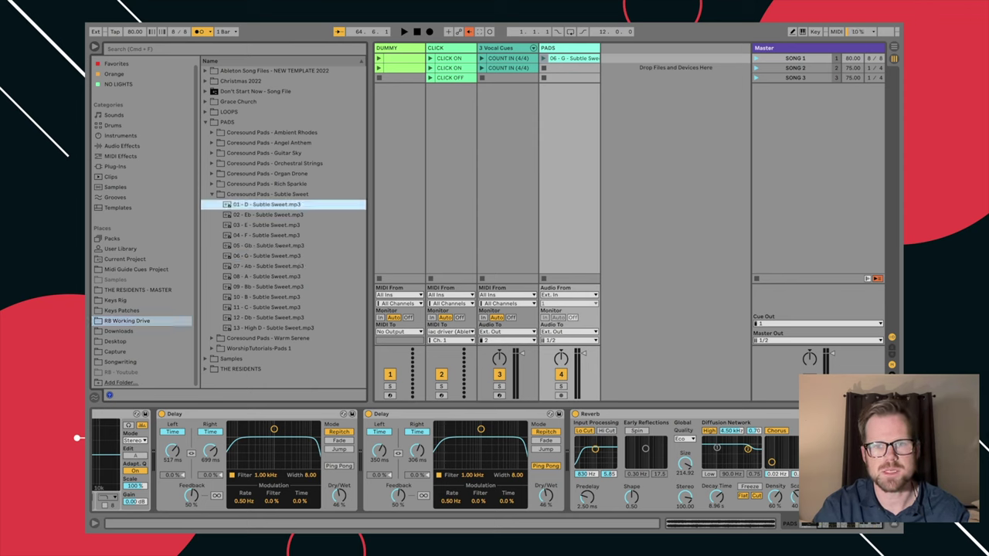
{"action": "left_click_drag", "start_coordinate": [266, 205], "coordinate": [571, 68]}
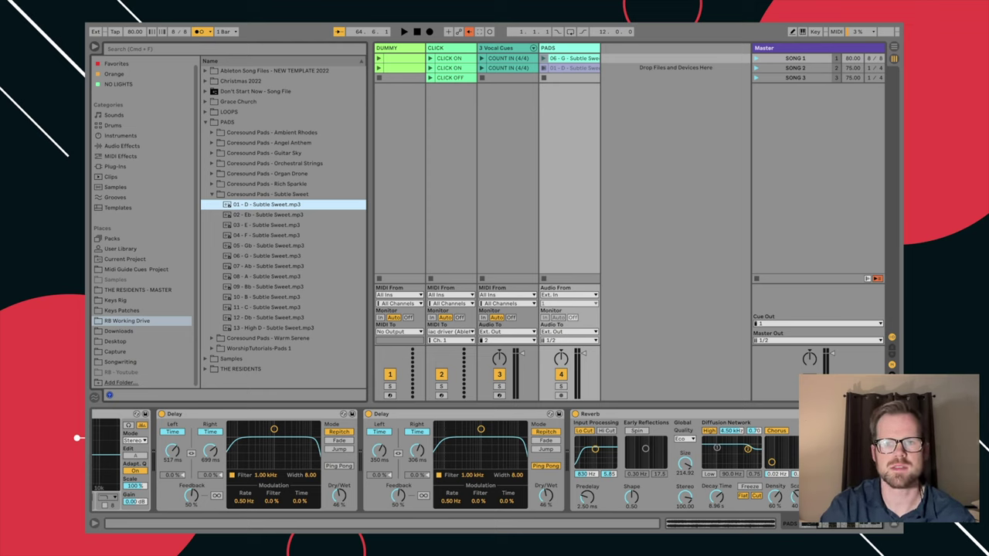
{"action": "left_click_drag", "start_coordinate": [571, 68], "coordinate": [572, 68]}
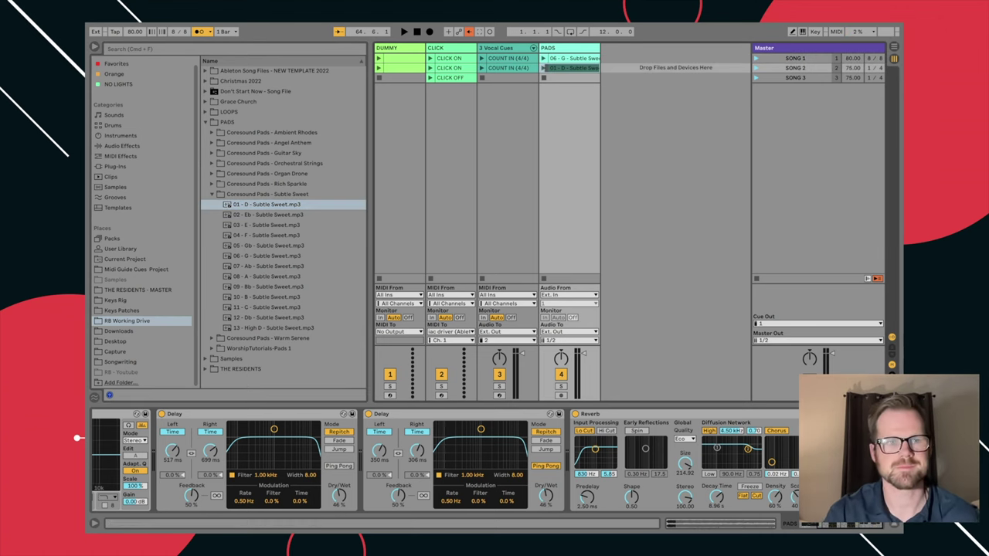
Step: Hide the browser and audition the pads by launching the SONG 1 scene followed by the SONG 2 scene
{"action": "key", "text": "super+alt+b"}
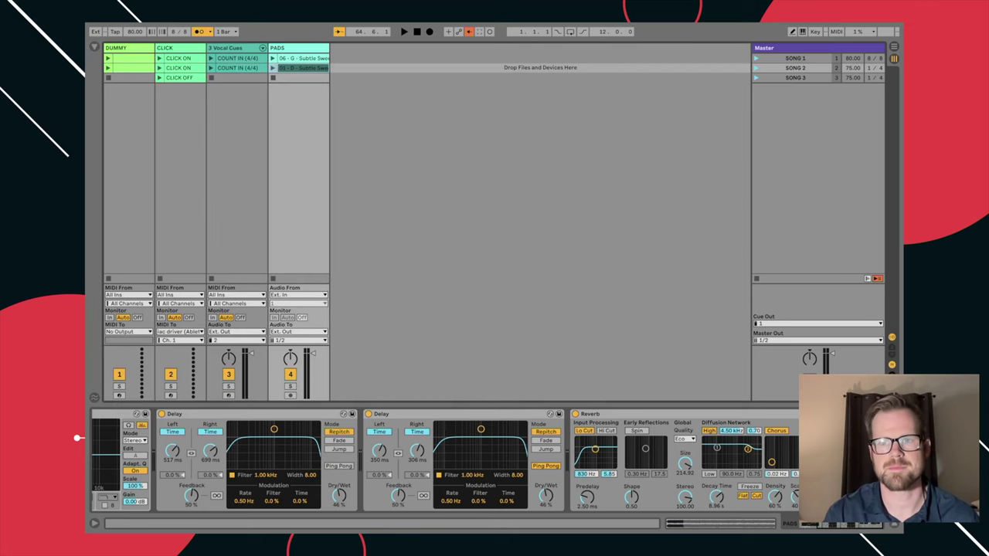
{"action": "left_click", "coordinate": [756, 58]}
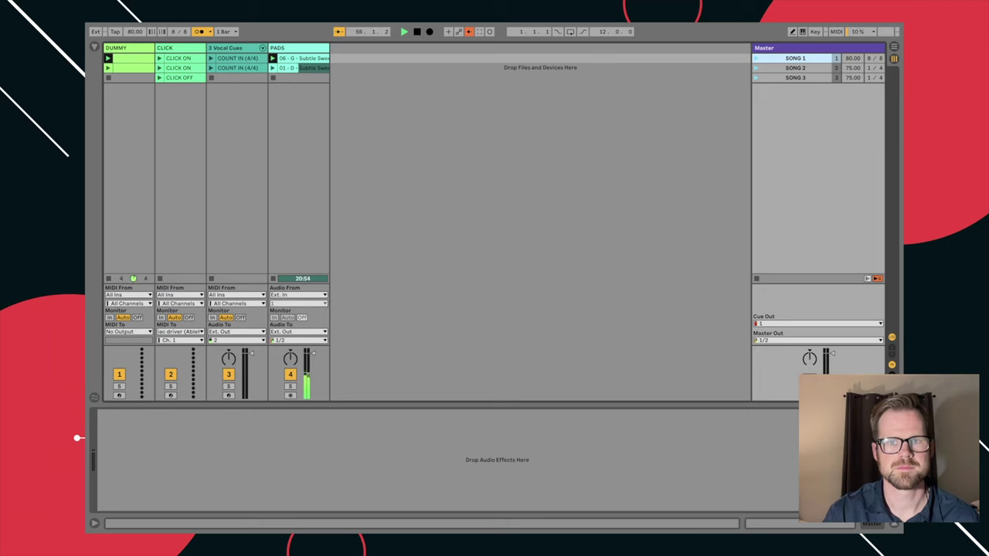
{"action": "left_click", "coordinate": [756, 68]}
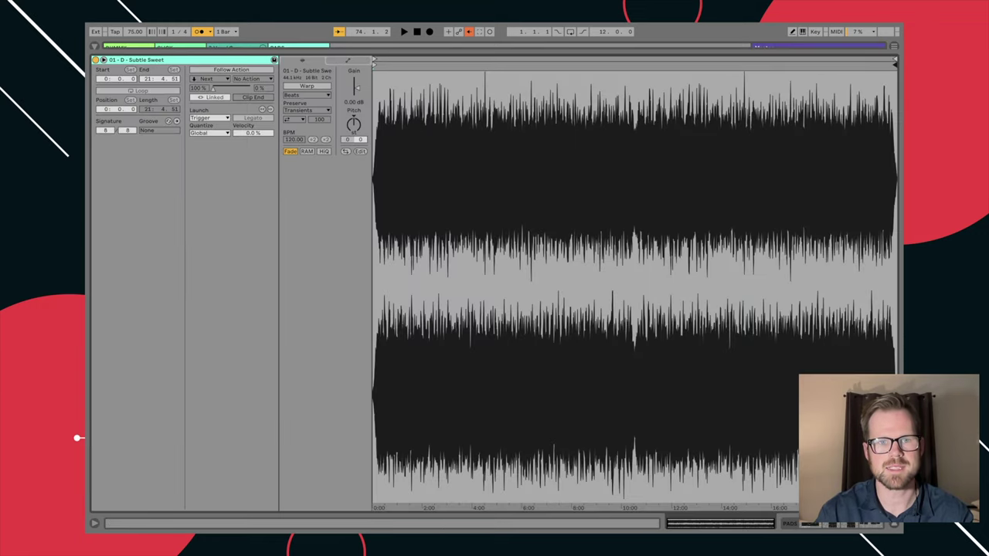
Step: Move the start marker of the 01 - D - Subtle Sweet clip past the fade-in to about 0:19
{"action": "scroll", "coordinate": [634, 285], "scroll_direction": "up", "scroll_amount": 10}
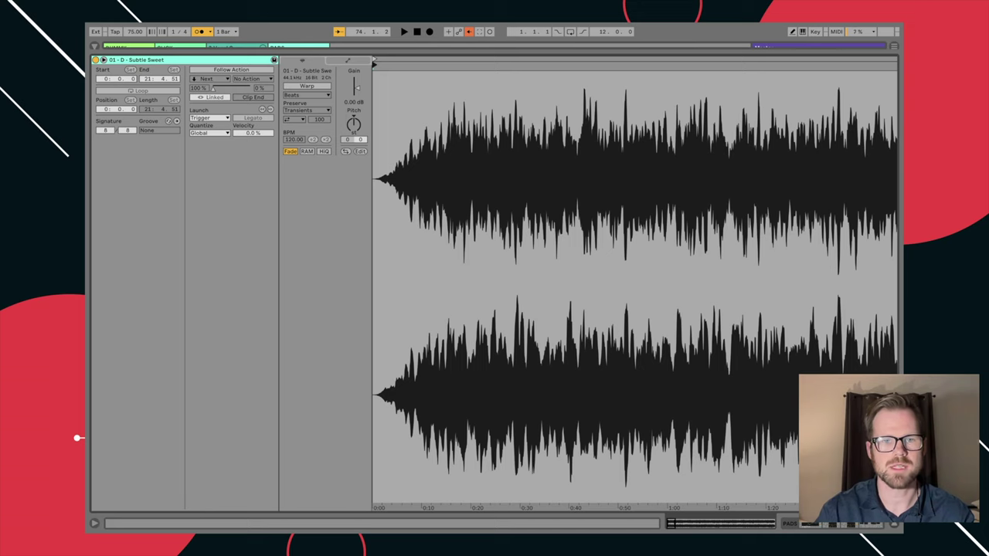
{"action": "left_click_drag", "start_coordinate": [374, 65], "coordinate": [468, 64]}
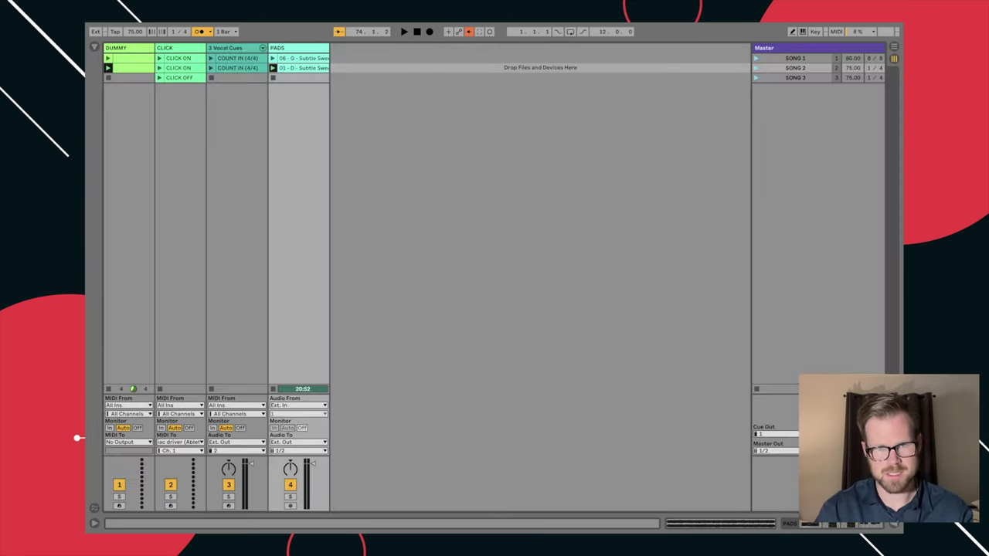